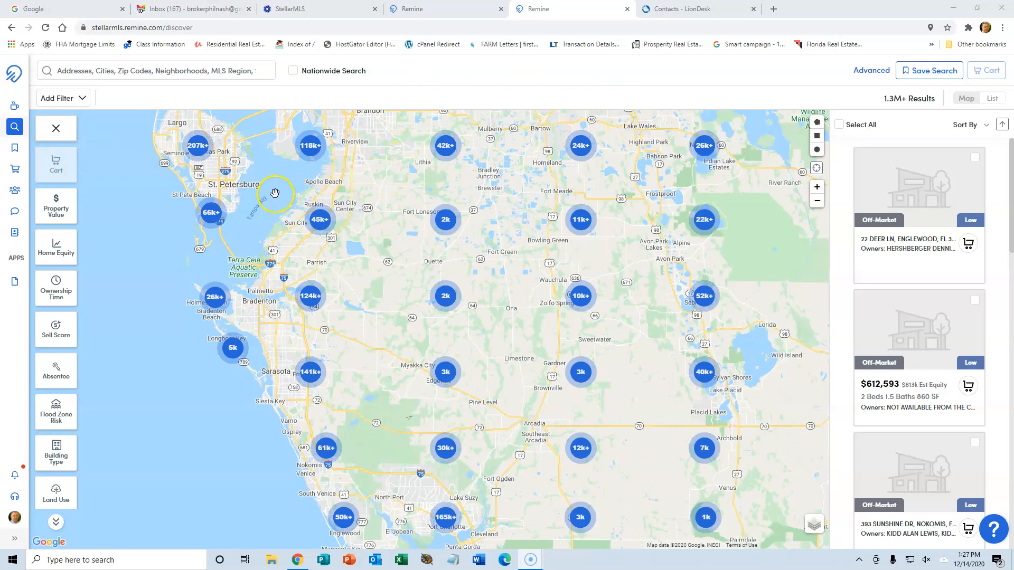
Add a Status filter limited to Off-Market properties.
{"action": "left_click", "coordinate": [72, 98]}
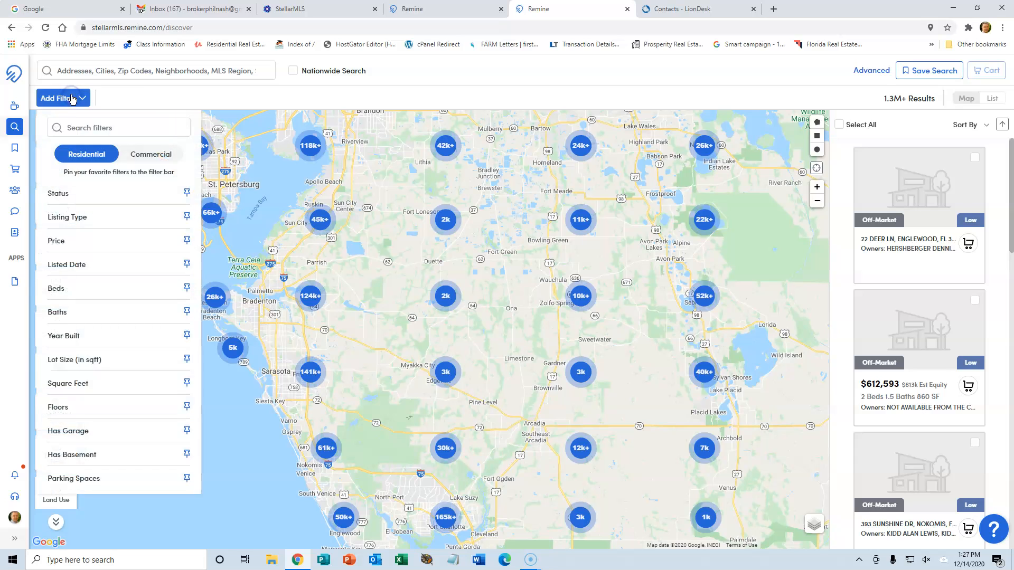
{"action": "left_click", "coordinate": [54, 193]}
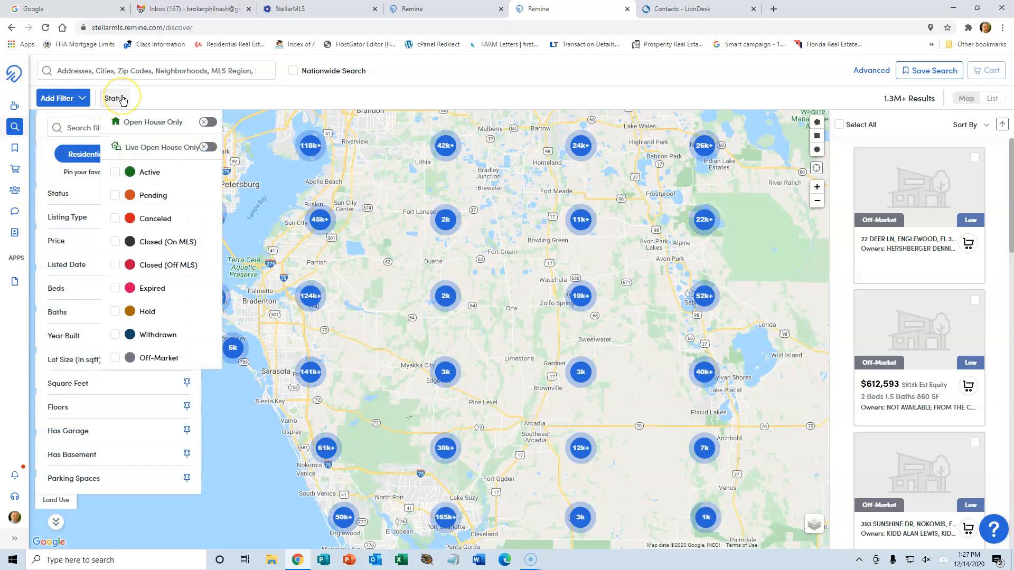
{"action": "left_click", "coordinate": [115, 357]}
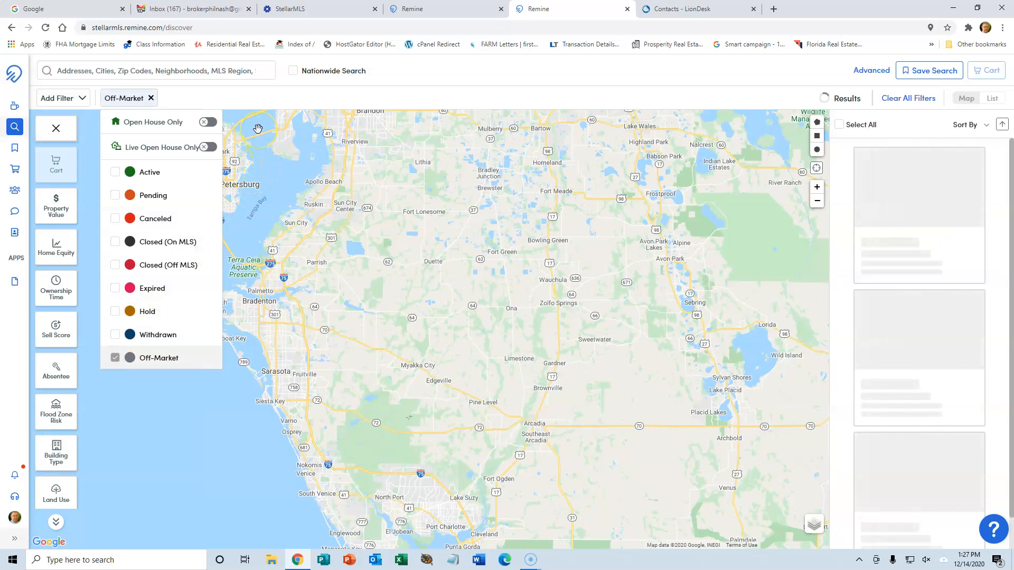
{"action": "left_click", "coordinate": [256, 129]}
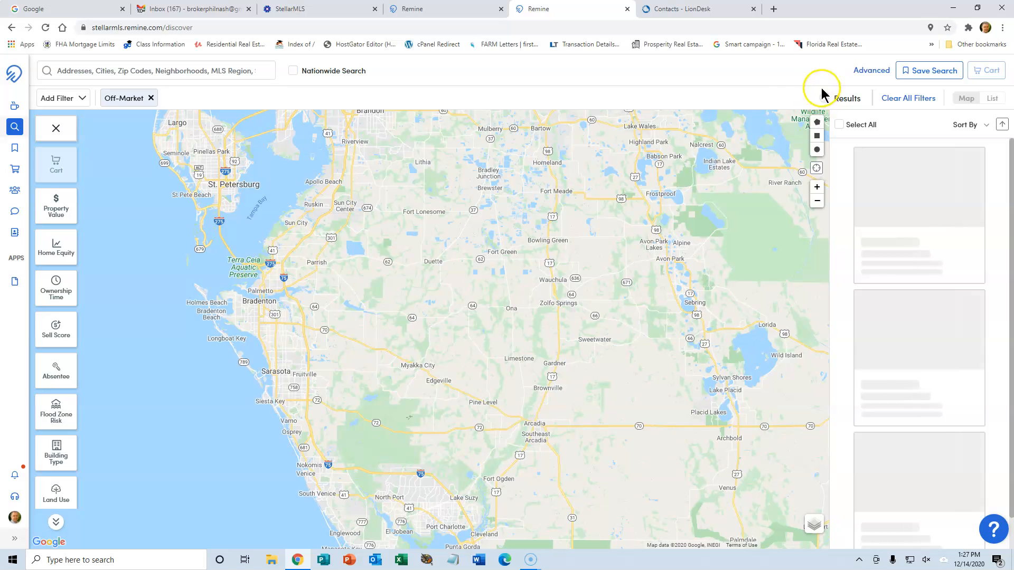
Set the Property Value filter minimum to $100,000.
{"action": "left_click", "coordinate": [57, 202]}
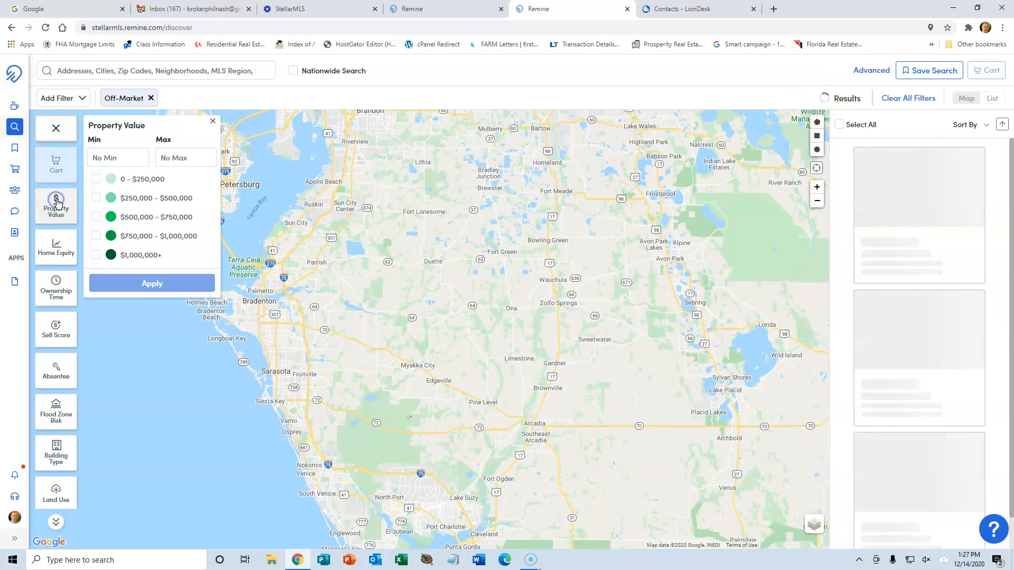
{"action": "left_click", "coordinate": [114, 155]}
{"action": "type", "text": "10"}
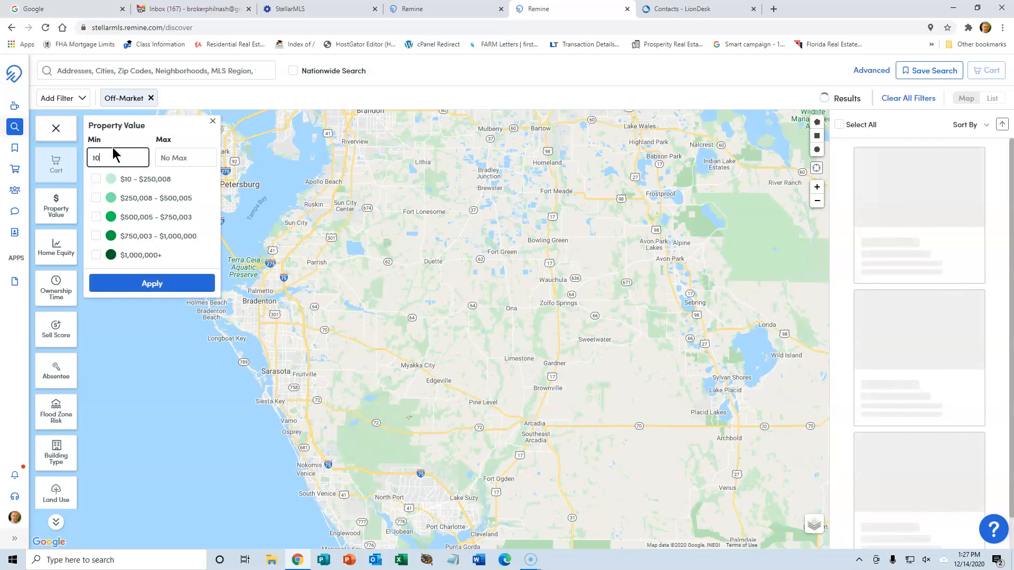
{"action": "type", "text": "0000"}
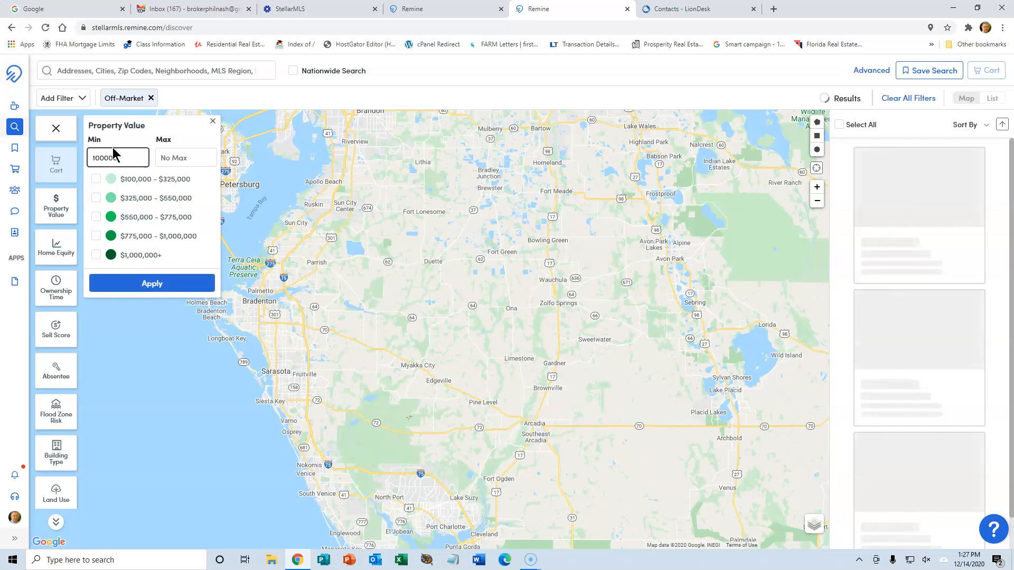
{"action": "left_click", "coordinate": [143, 286]}
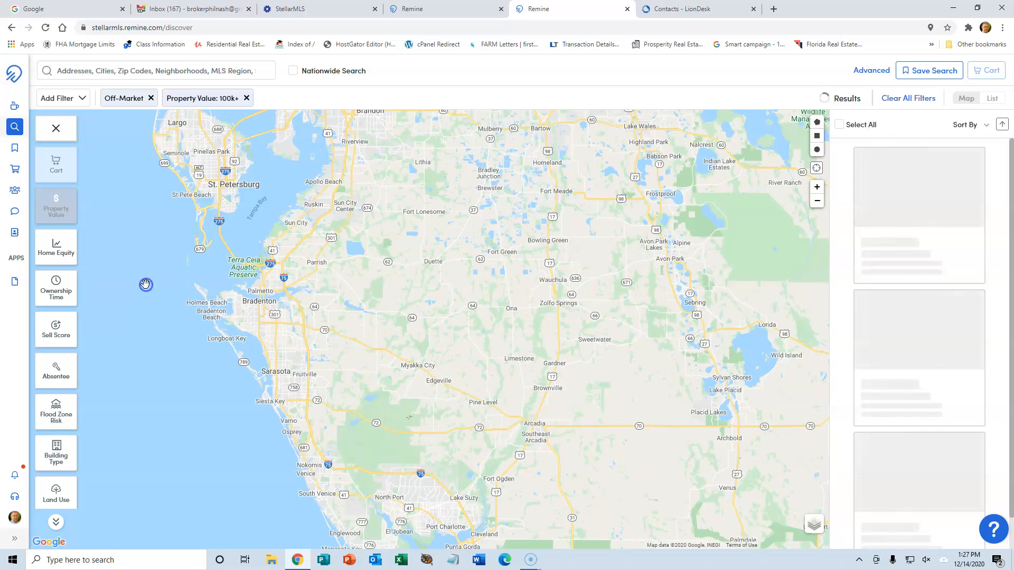
Set the Home Equity filter minimum to $100,000.
{"action": "left_click", "coordinate": [79, 212]}
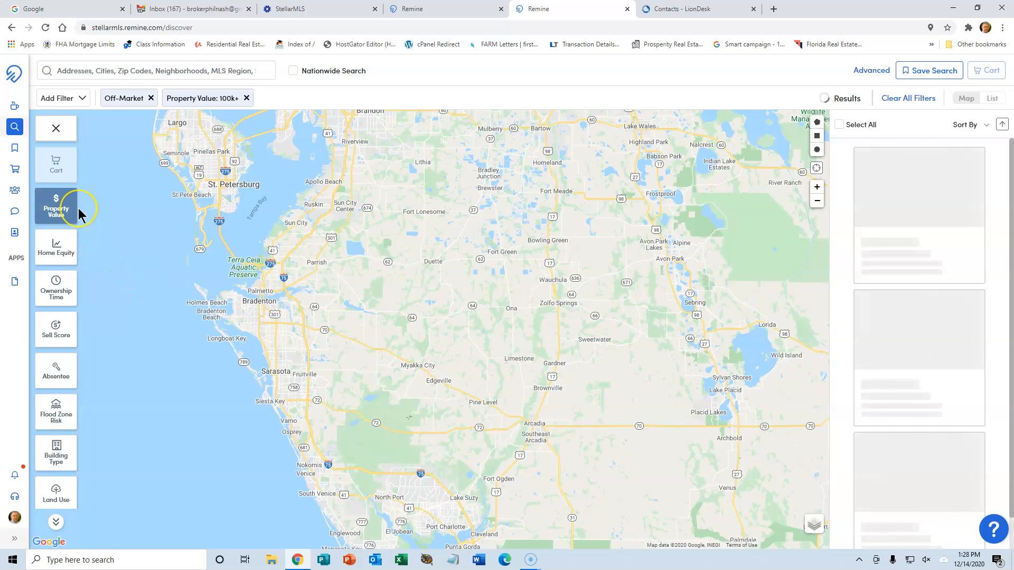
{"action": "left_click", "coordinate": [59, 246]}
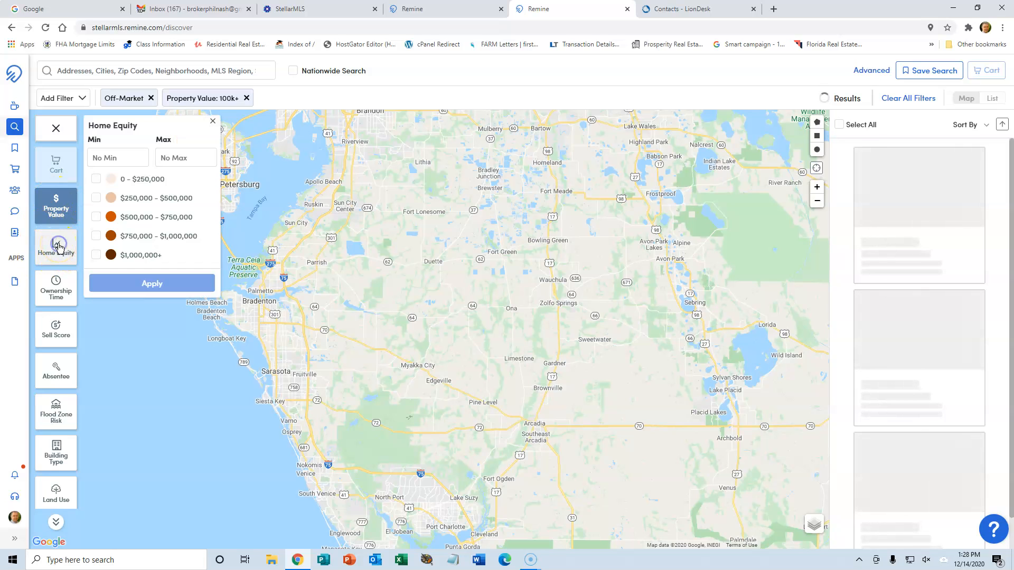
{"action": "left_click", "coordinate": [122, 157]}
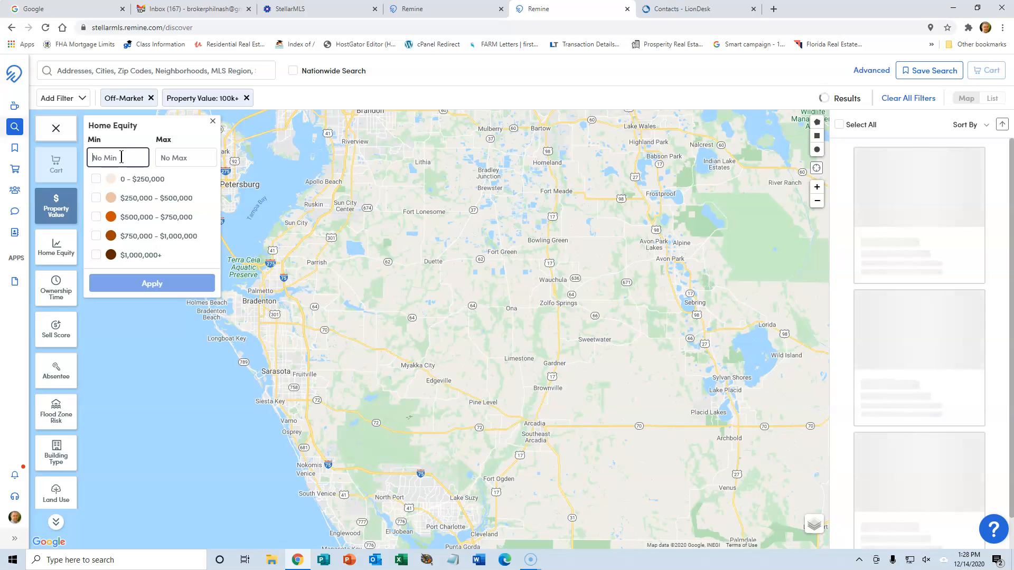
{"action": "type", "text": "10"}
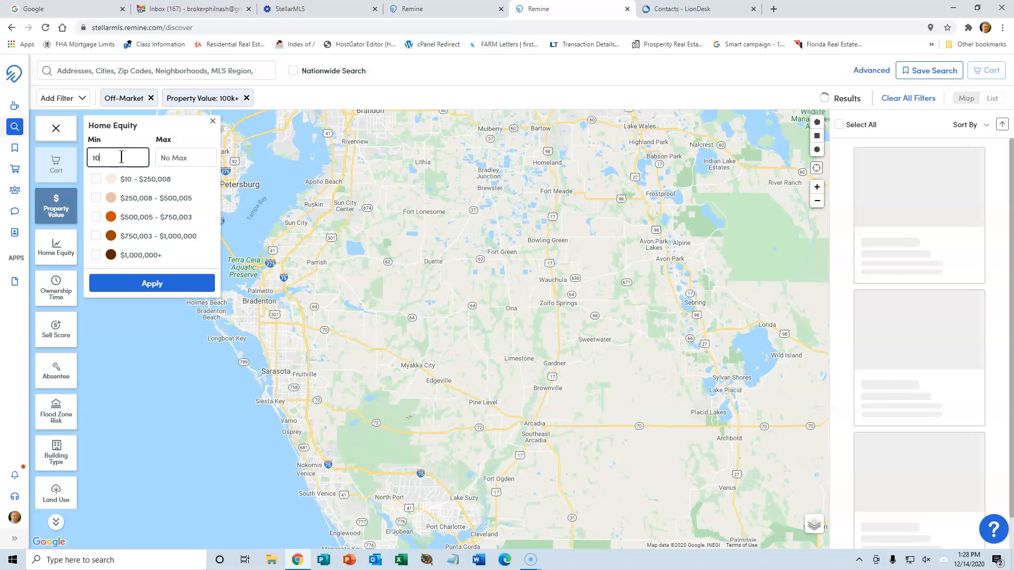
{"action": "type", "text": "0000"}
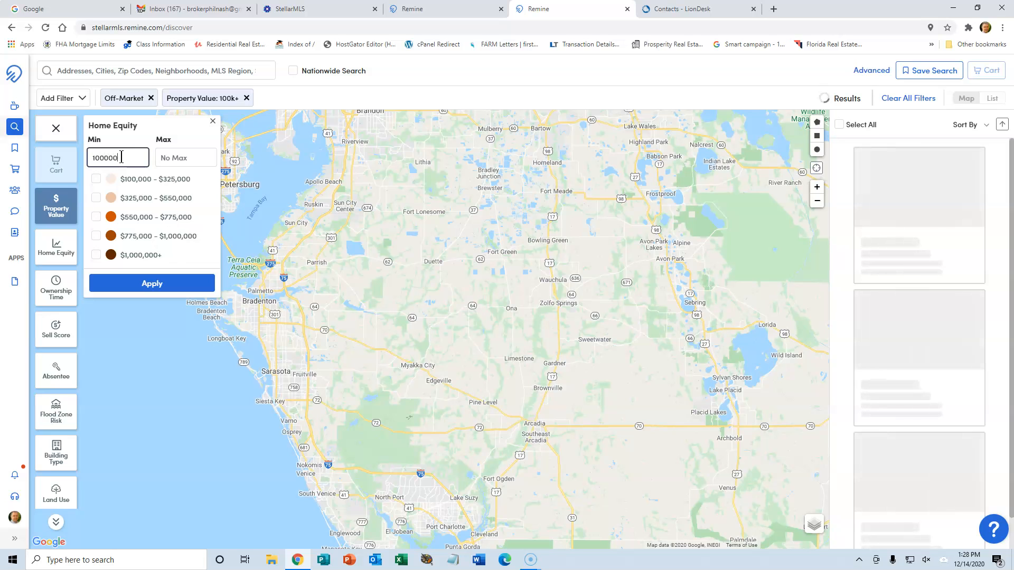
{"action": "left_click", "coordinate": [120, 284]}
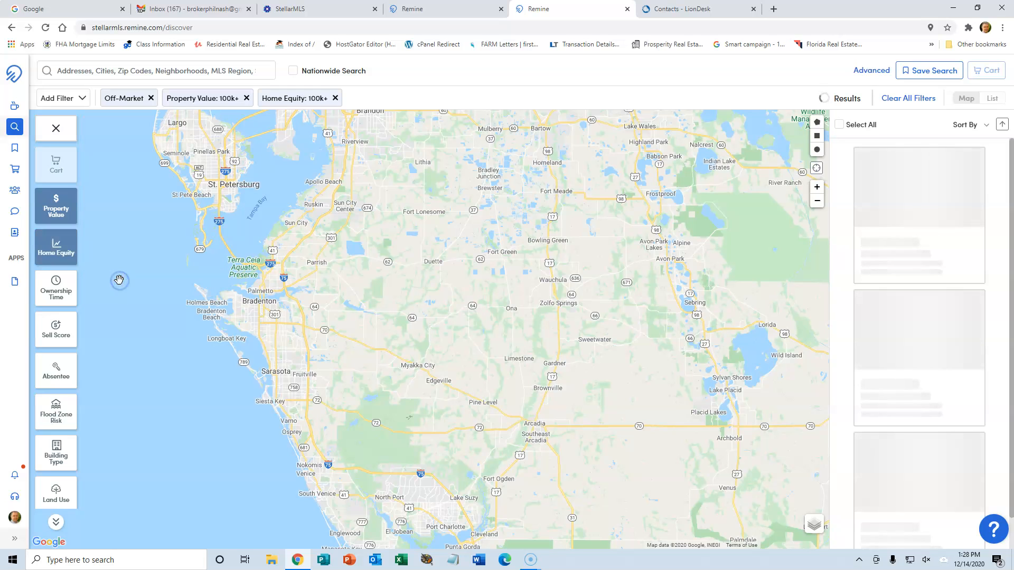
Apply an Absentee filter restricted to Out of State owners.
{"action": "left_click", "coordinate": [58, 285]}
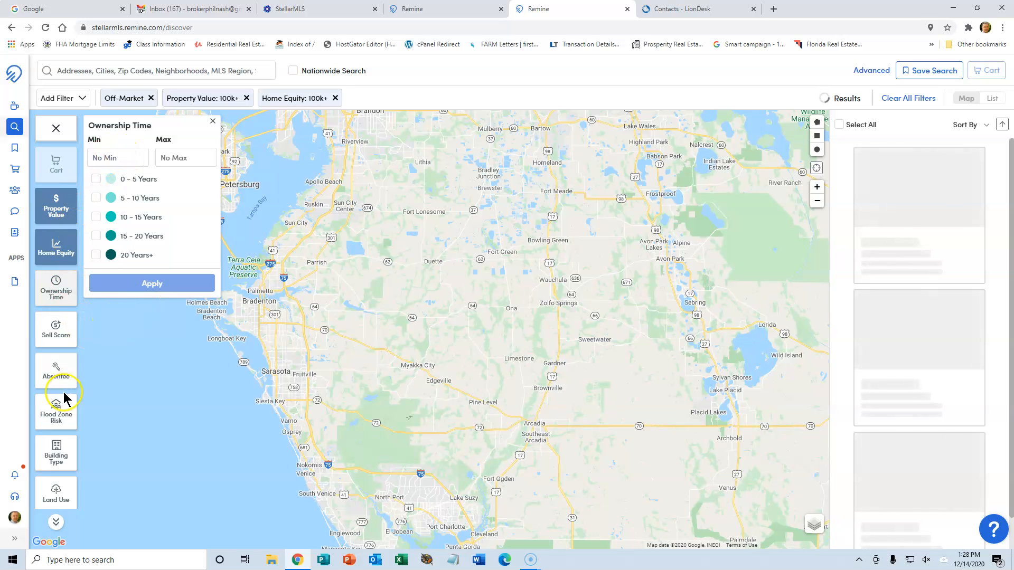
{"action": "left_click", "coordinate": [56, 371]}
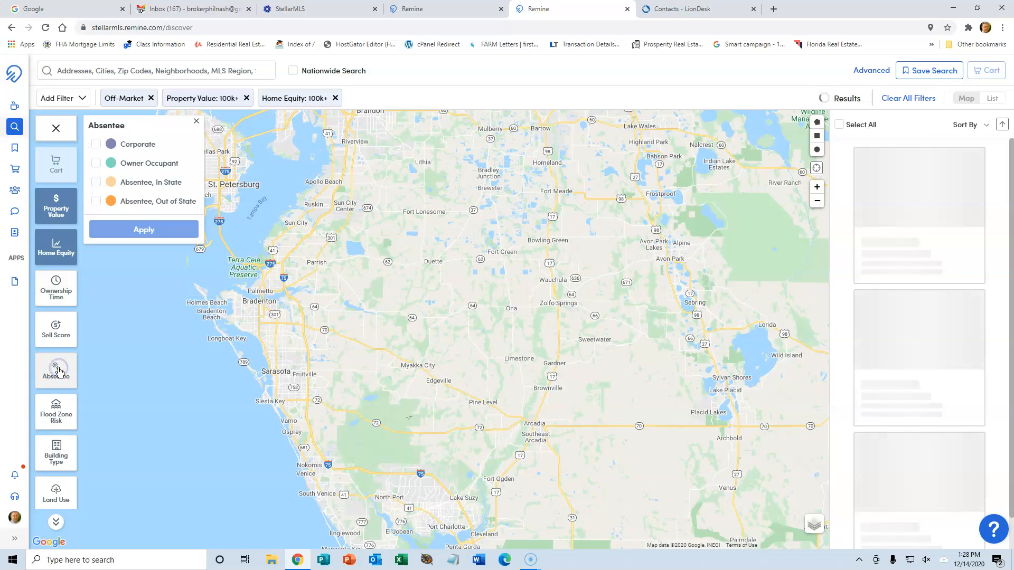
{"action": "left_click", "coordinate": [96, 201]}
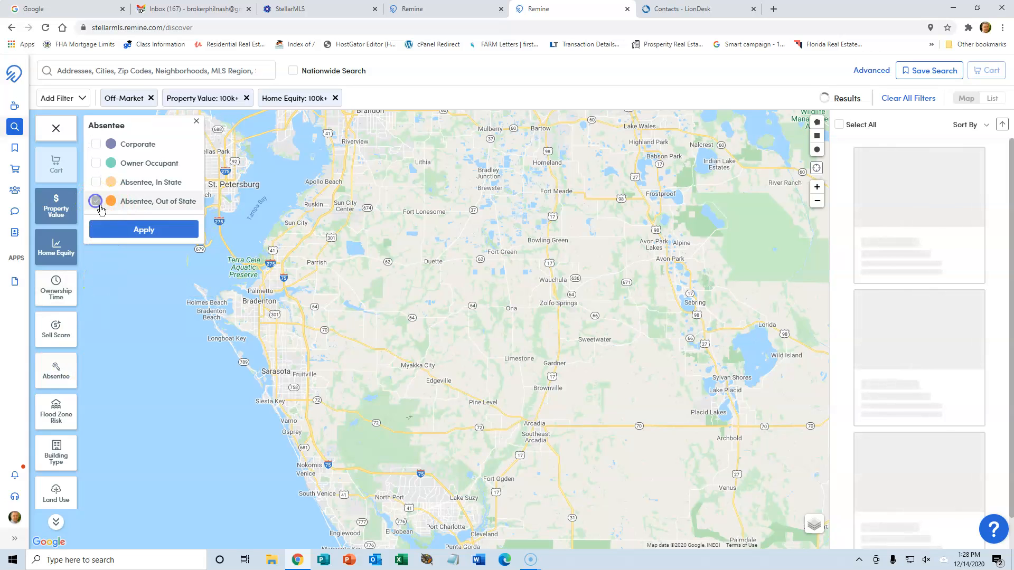
{"action": "left_click", "coordinate": [145, 232]}
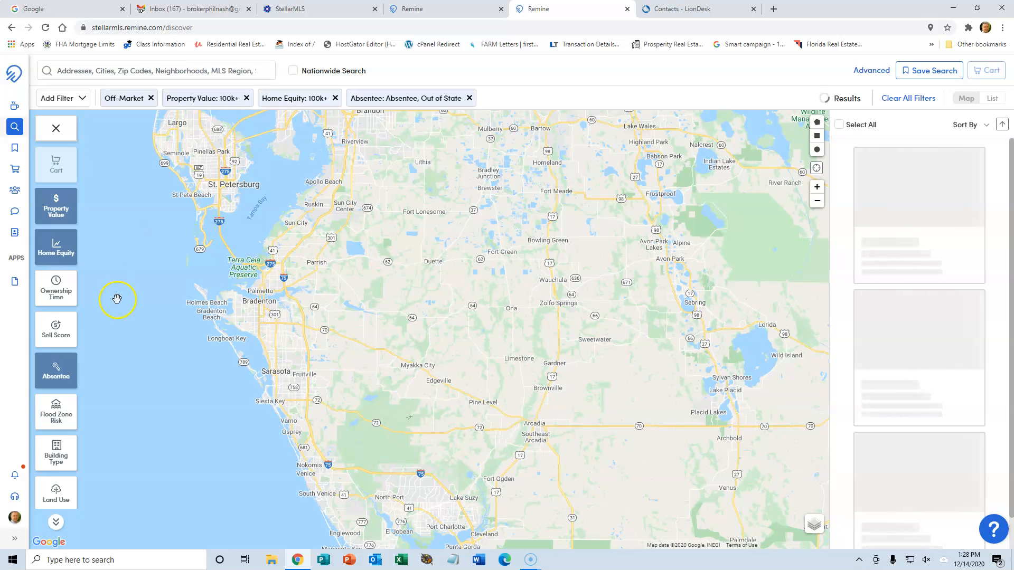
Check Single-Family, Condo and Townhome in the Building Type filter.
{"action": "left_click", "coordinate": [56, 450]}
{"action": "left_click", "coordinate": [95, 143]}
{"action": "left_click", "coordinate": [95, 162]}
{"action": "left_click", "coordinate": [96, 185]}
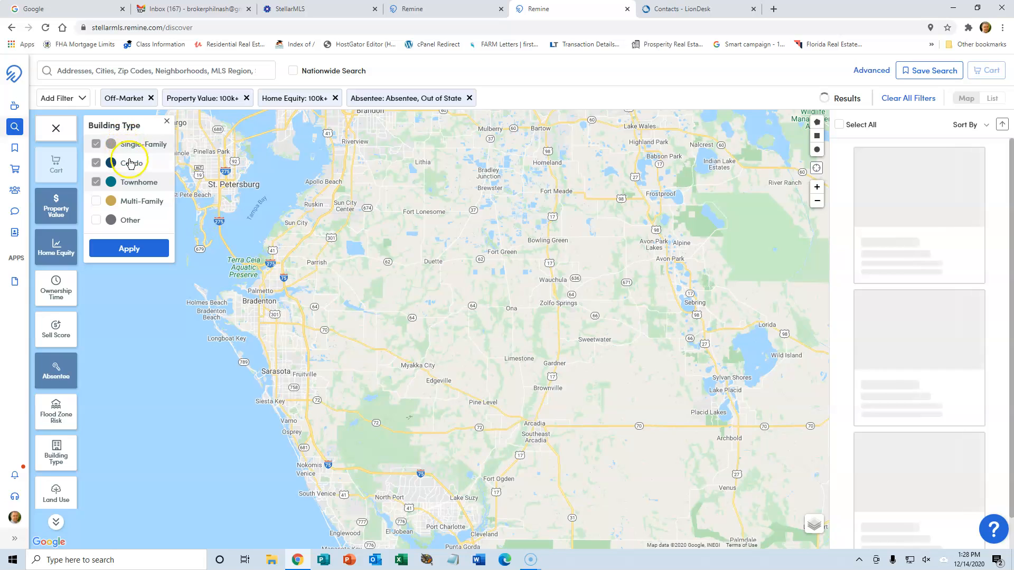
Apply the three building types, narrowing the map to 7,595 results.
{"action": "left_click", "coordinate": [127, 249]}
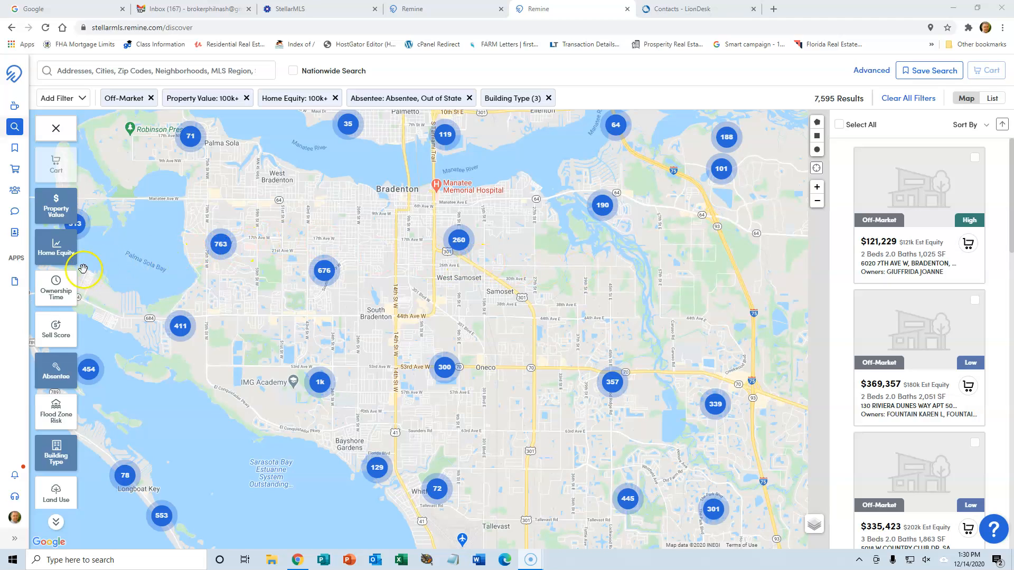
Set the Ownership Time filter to a 10-year minimum.
{"action": "left_click", "coordinate": [56, 283]}
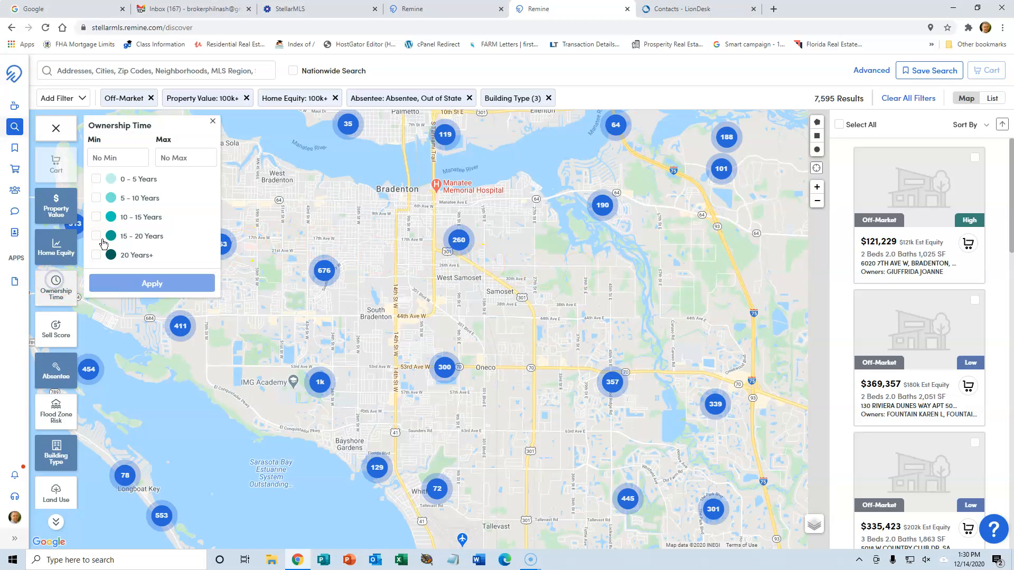
{"action": "left_click", "coordinate": [116, 158]}
{"action": "type", "text": "10"}
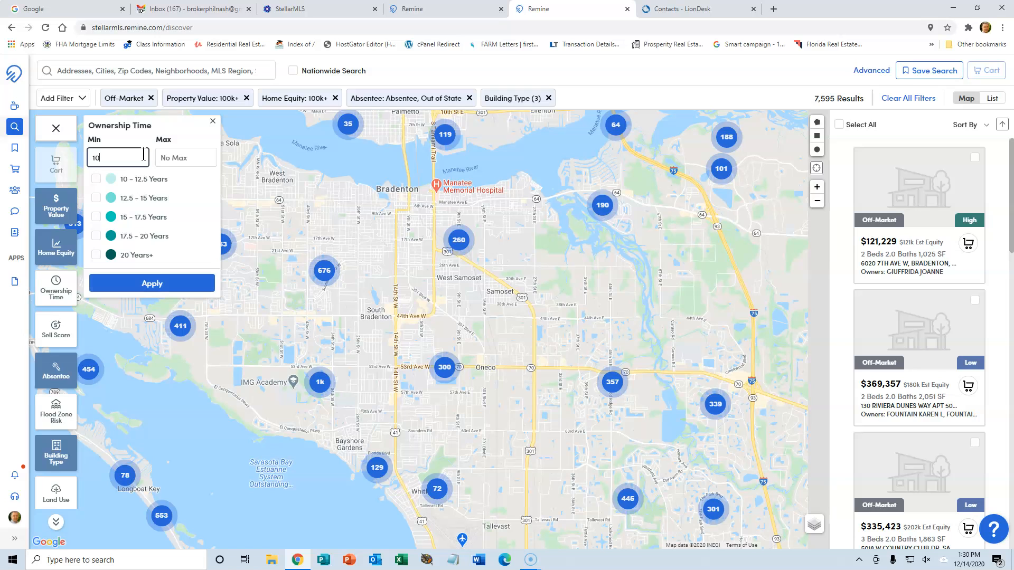
{"action": "left_click", "coordinate": [148, 284]}
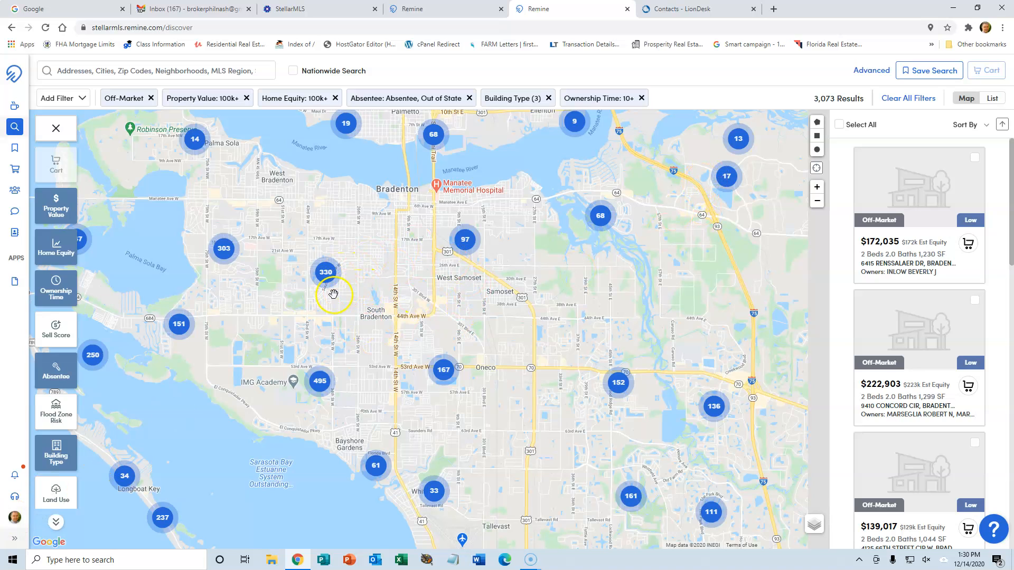
Limit the Sell Score filter to High only.
{"action": "left_click", "coordinate": [51, 324]}
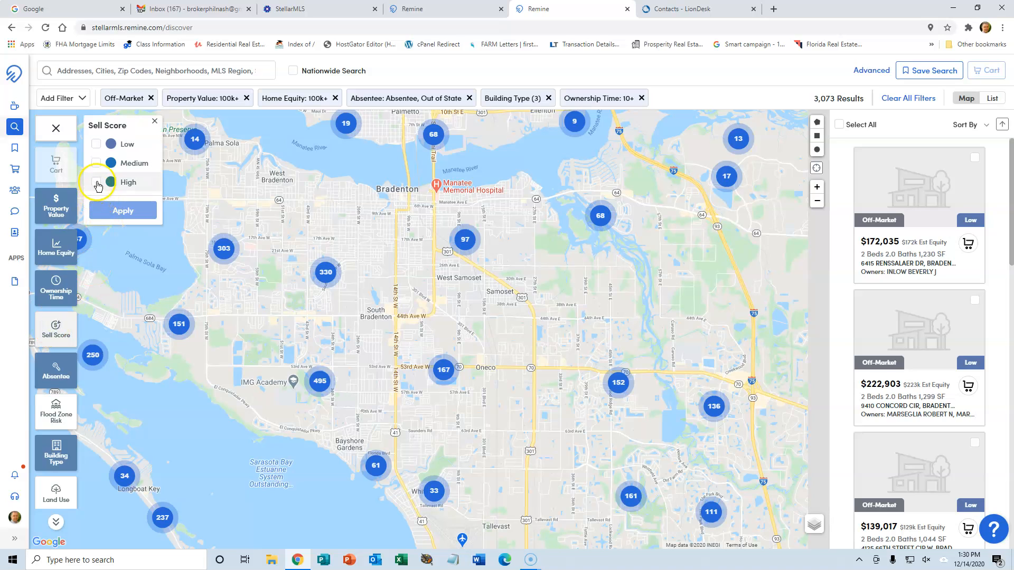
{"action": "left_click", "coordinate": [96, 182]}
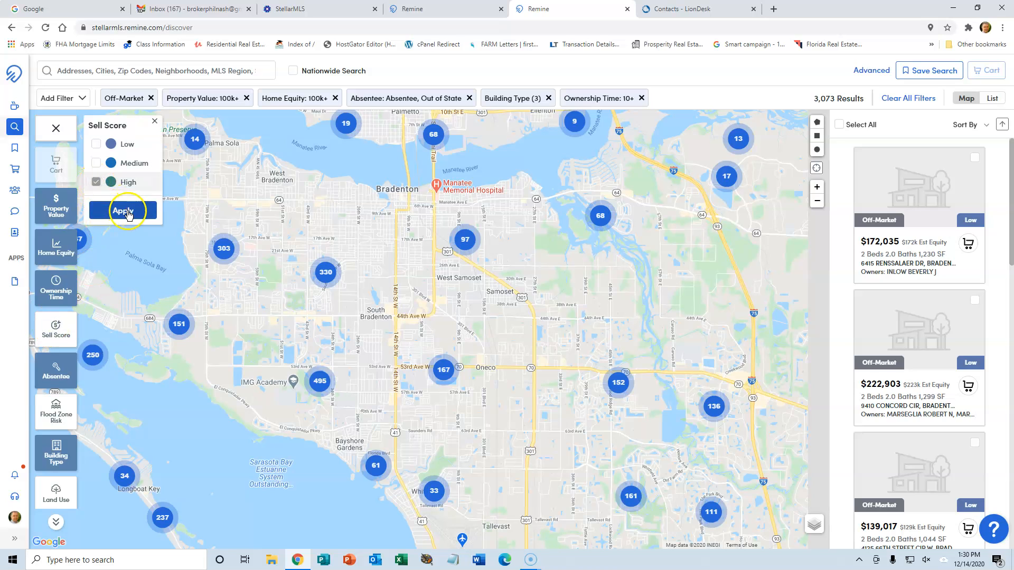
{"action": "left_click", "coordinate": [123, 211]}
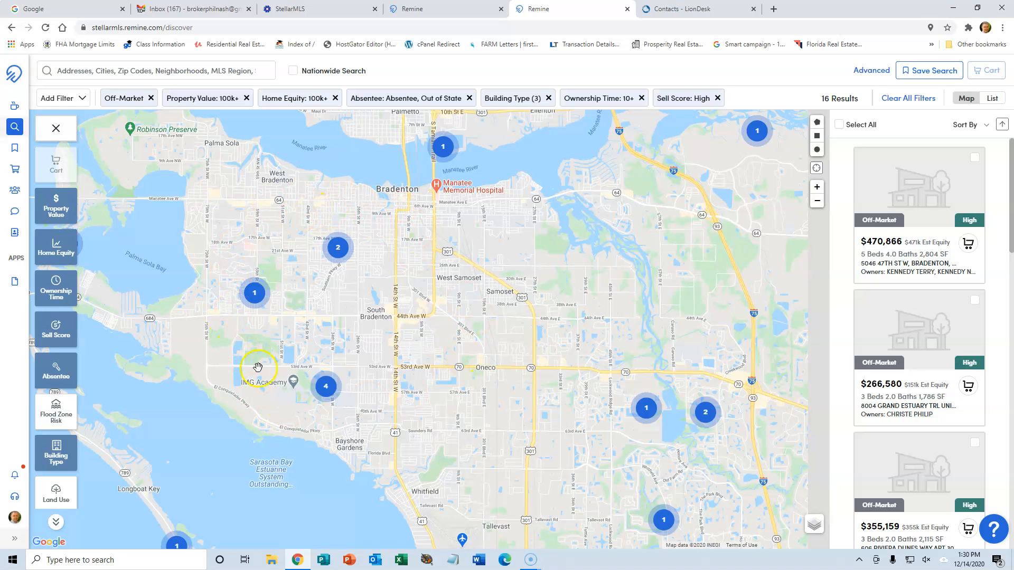
Lower the Home Equity minimum to $50,000.
{"action": "left_click", "coordinate": [57, 244]}
{"action": "left_click", "coordinate": [125, 156]}
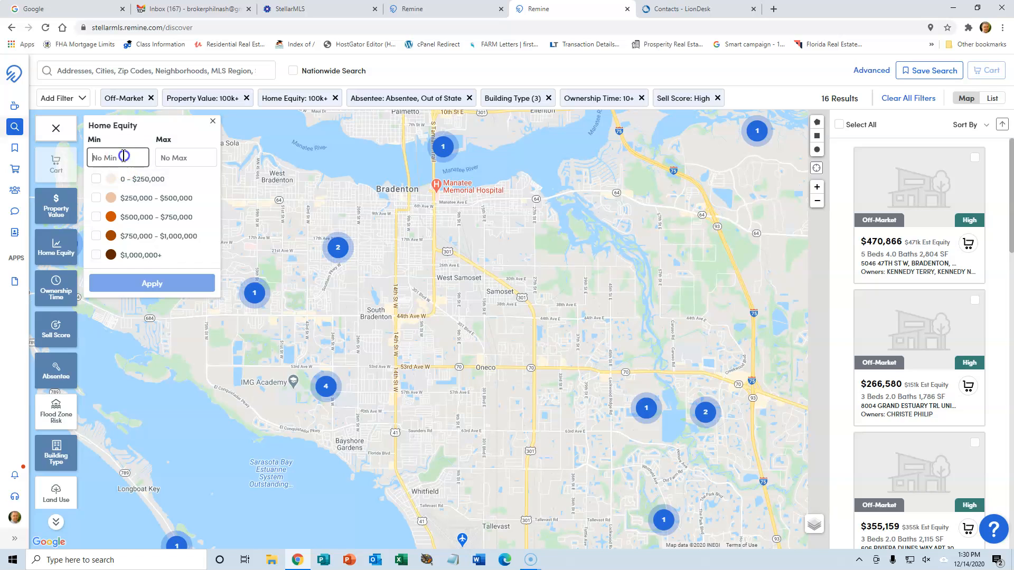
{"action": "type", "text": "50000"}
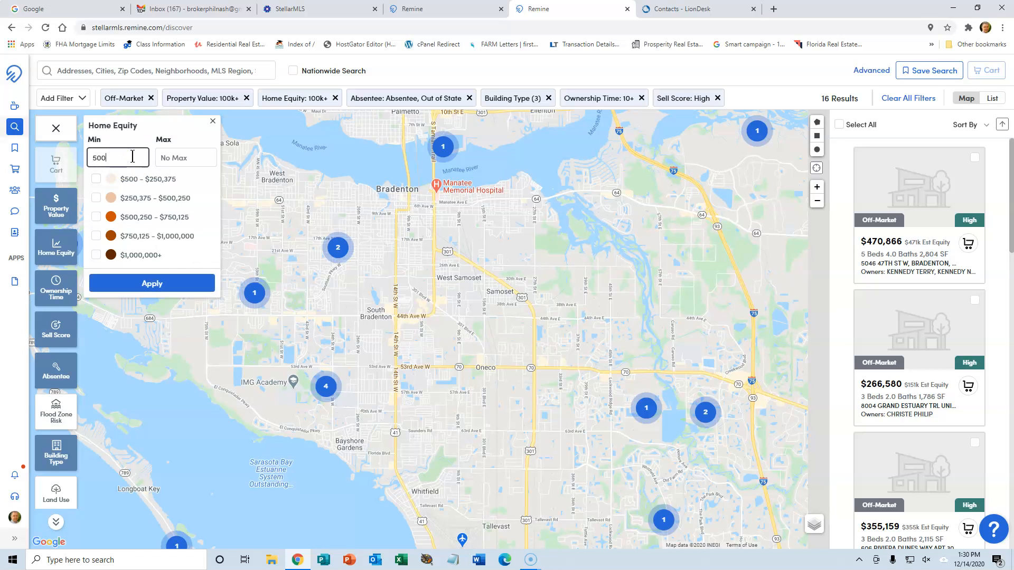
{"action": "left_click", "coordinate": [155, 281]}
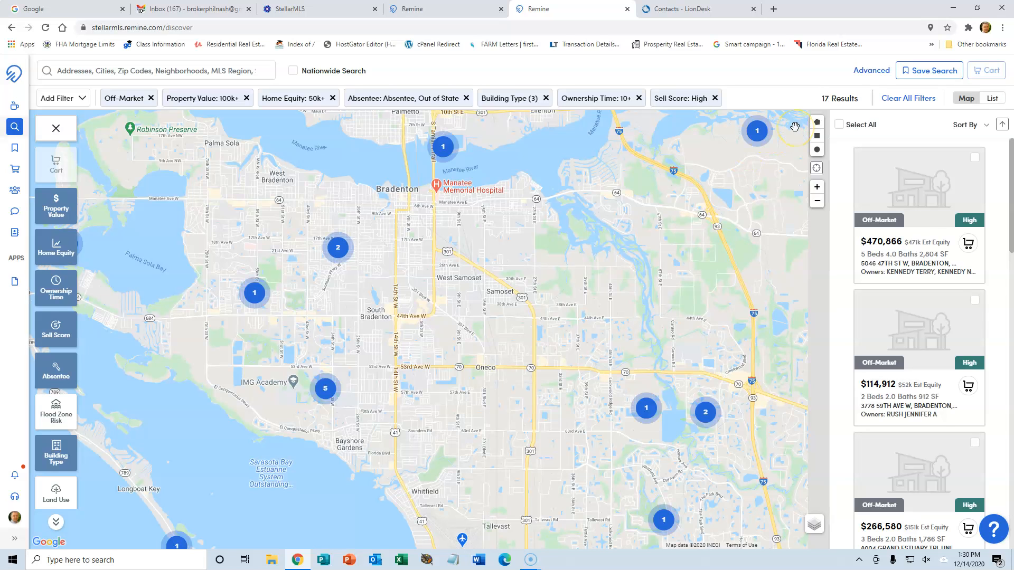
Lower the Ownership Time minimum to 5 years.
{"action": "left_click", "coordinate": [56, 286]}
{"action": "left_click", "coordinate": [125, 157]}
{"action": "type", "text": "5"}
{"action": "left_click", "coordinate": [151, 284]}
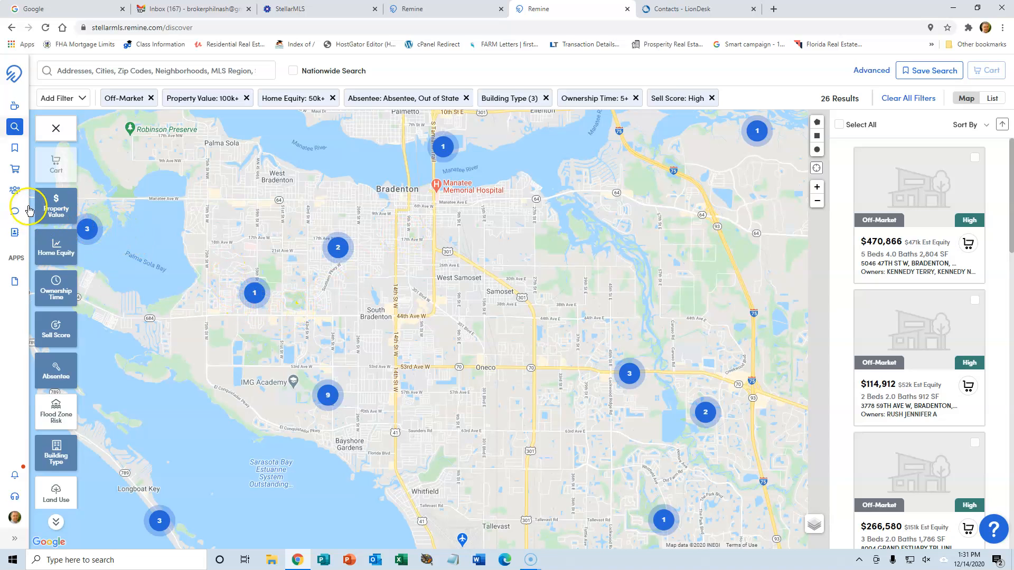
Set the Ownership Time minimum to 0, removing that filter.
{"action": "left_click", "coordinate": [50, 203]}
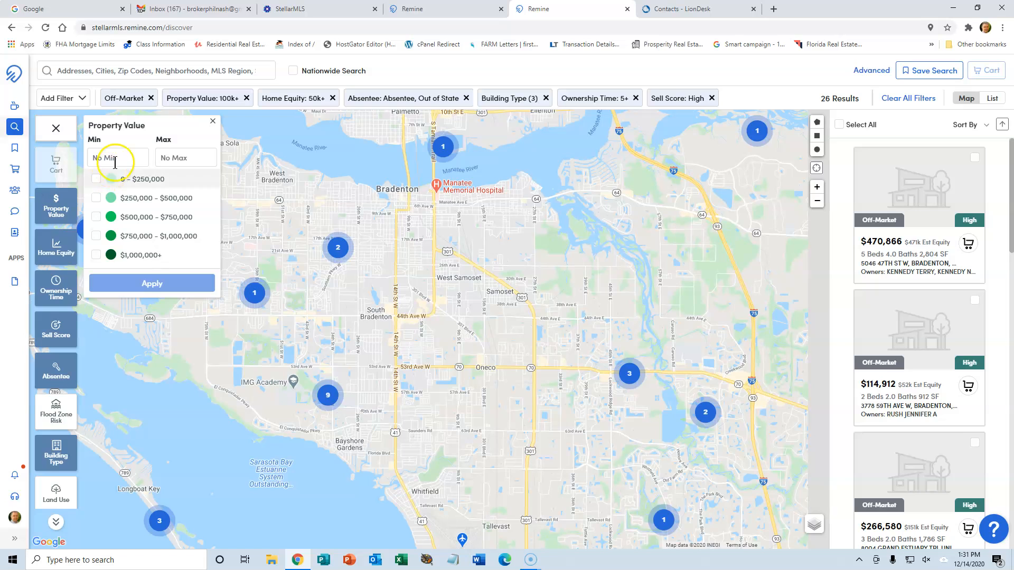
{"action": "left_click", "coordinate": [49, 245]}
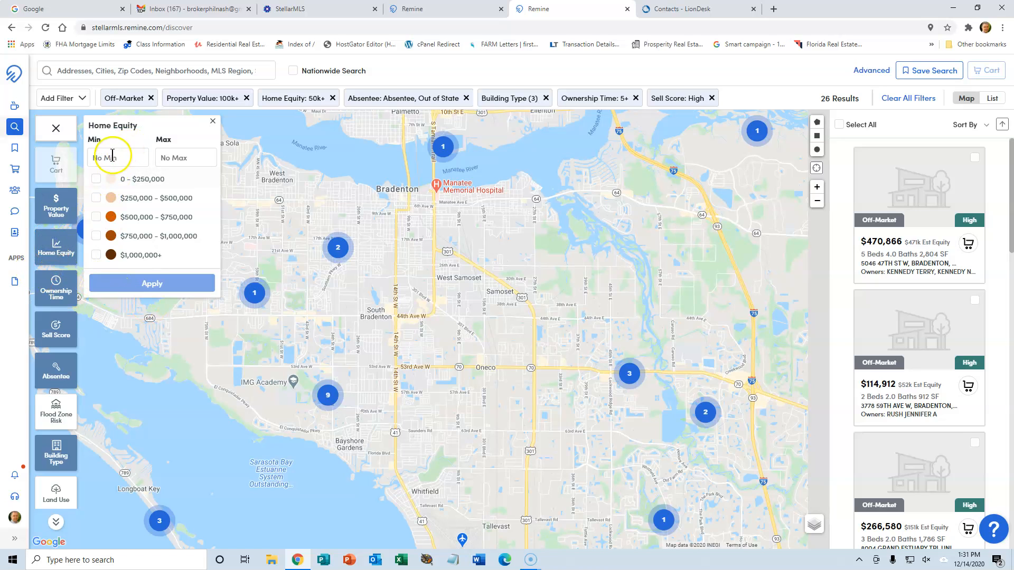
{"action": "left_click", "coordinate": [49, 285]}
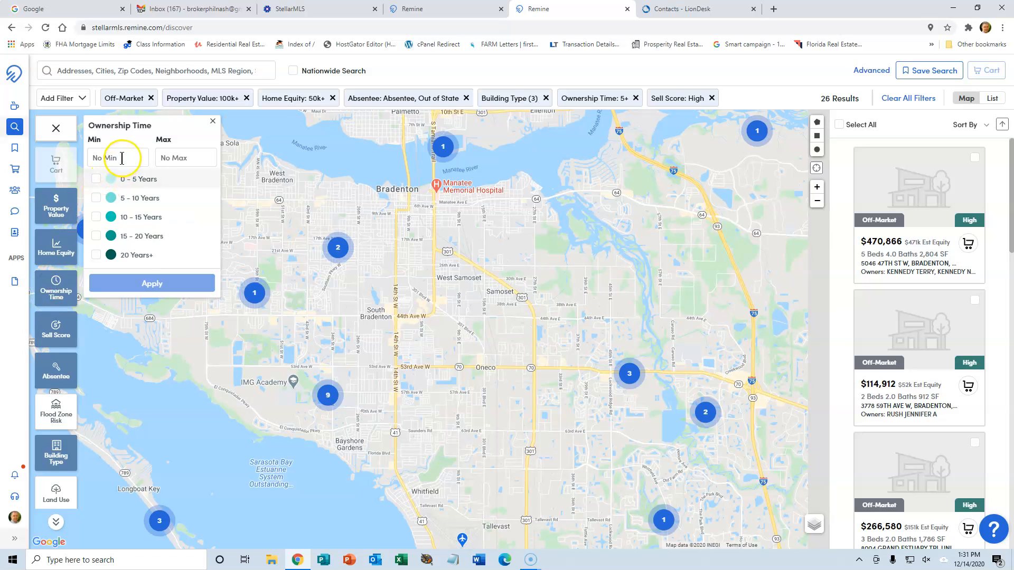
{"action": "left_click", "coordinate": [122, 157]}
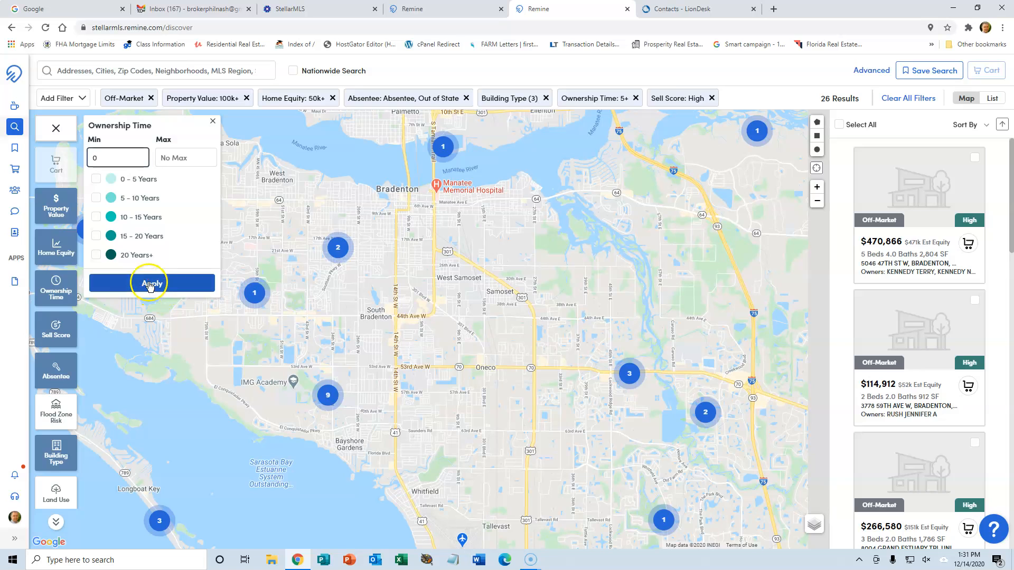
{"action": "left_click", "coordinate": [154, 284]}
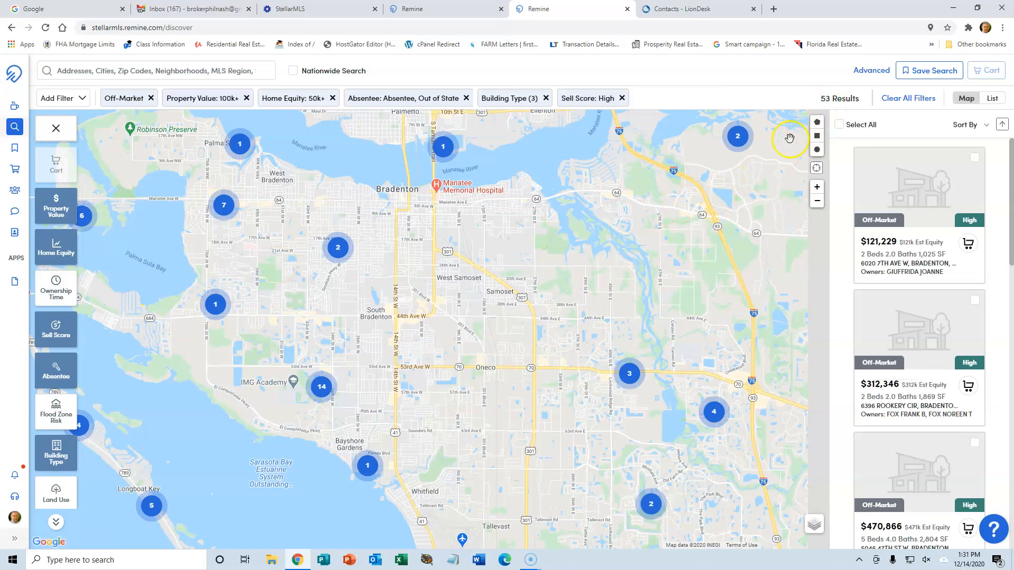
Draw a circular search area around west Bradenton.
{"action": "left_click_drag", "start_coordinate": [513, 300], "coordinate": [607, 312]}
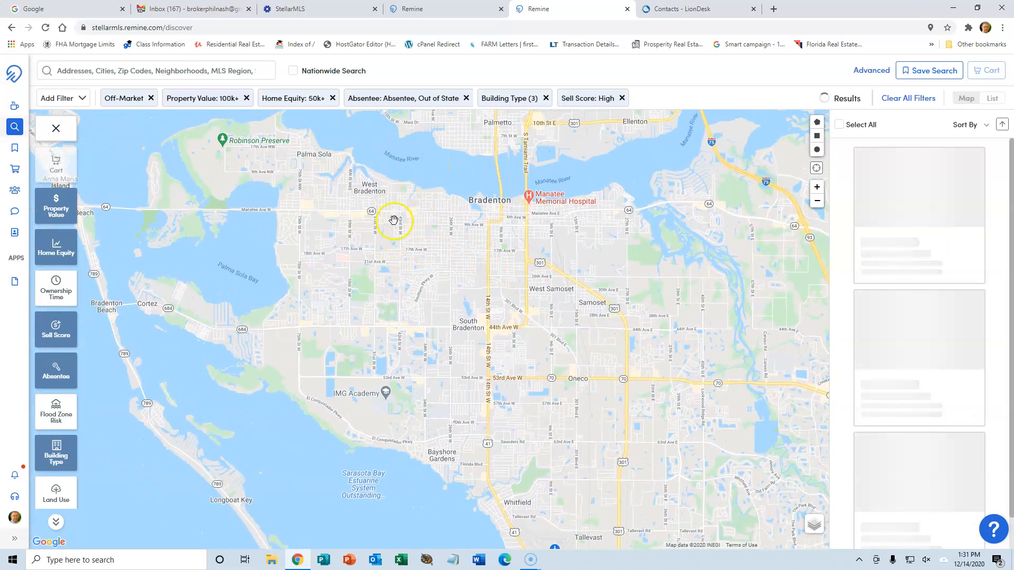
{"action": "left_click", "coordinate": [817, 149]}
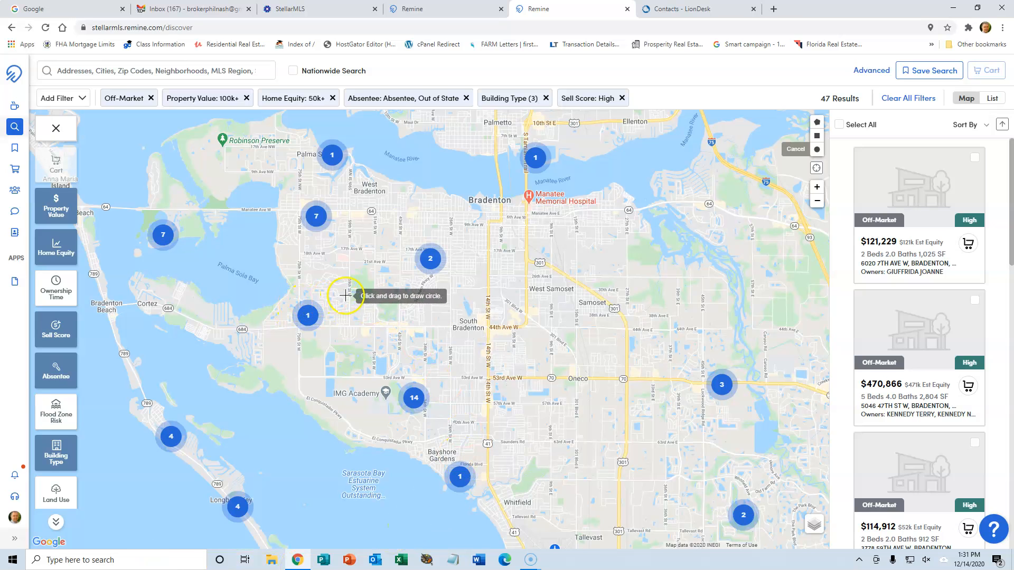
{"action": "left_click_drag", "start_coordinate": [348, 294], "coordinate": [372, 552]}
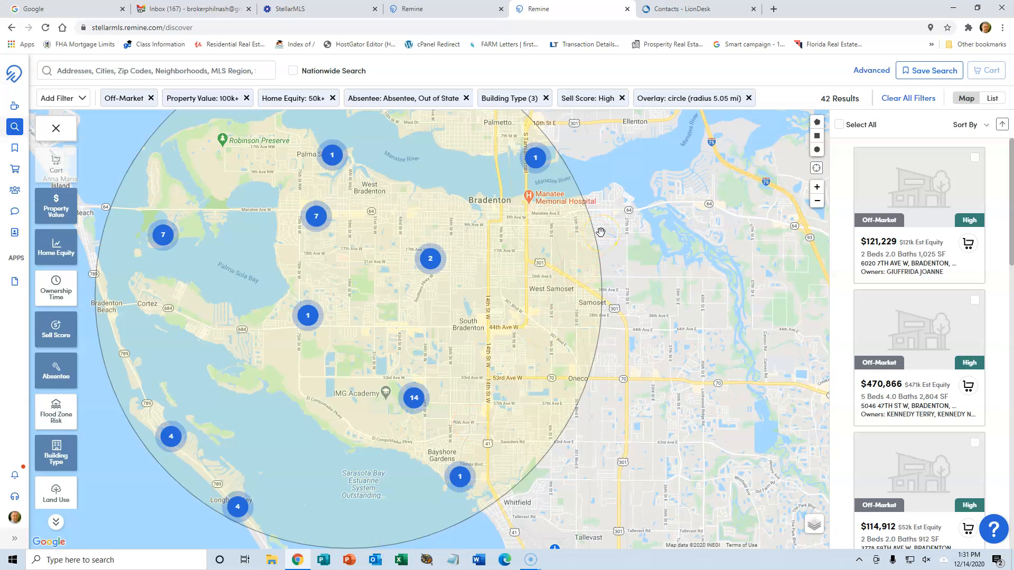
{"action": "left_click_drag", "start_coordinate": [556, 226], "coordinate": [573, 251]}
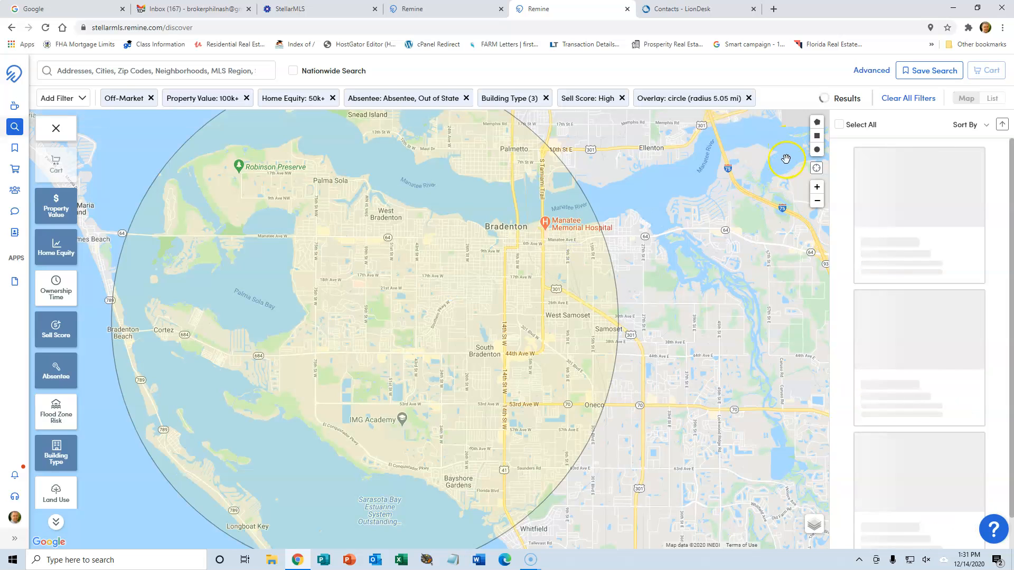
Replace the 5.05-mile circle with a smaller 4.16-mile circle over west Bradenton.
{"action": "left_click", "coordinate": [817, 150]}
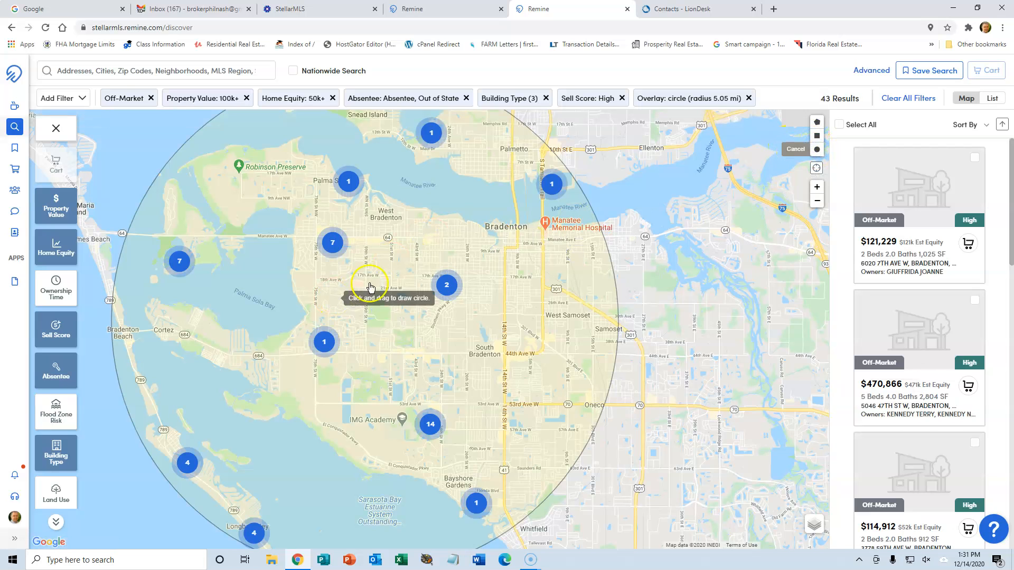
{"action": "left_click", "coordinate": [747, 98]}
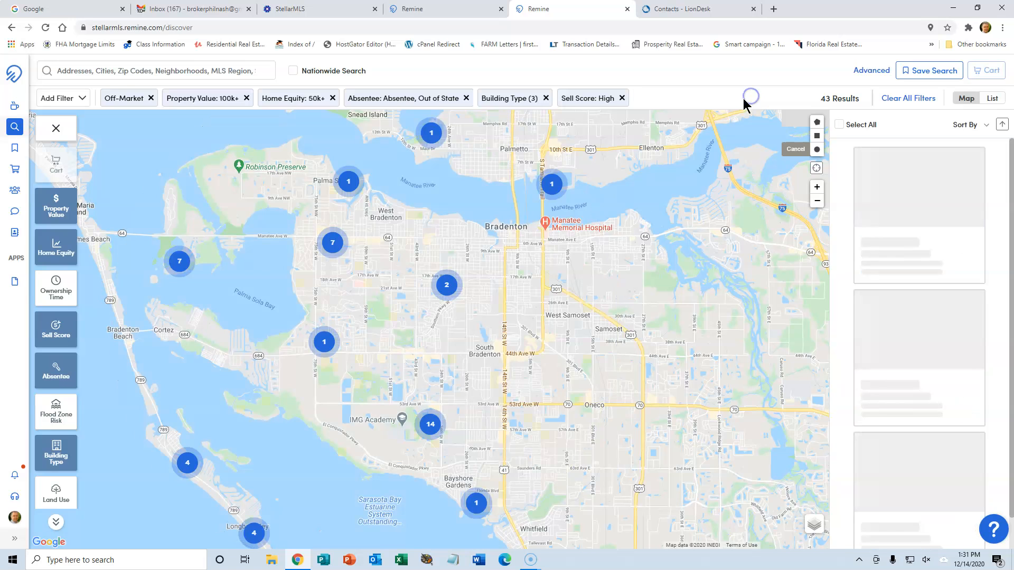
{"action": "mouse_move", "coordinate": [371, 290]}
{"action": "left_mouse_down"}
{"action": "mouse_move", "coordinate": [413, 468]}
{"action": "mouse_move", "coordinate": [390, 501]}
{"action": "left_mouse_up"}
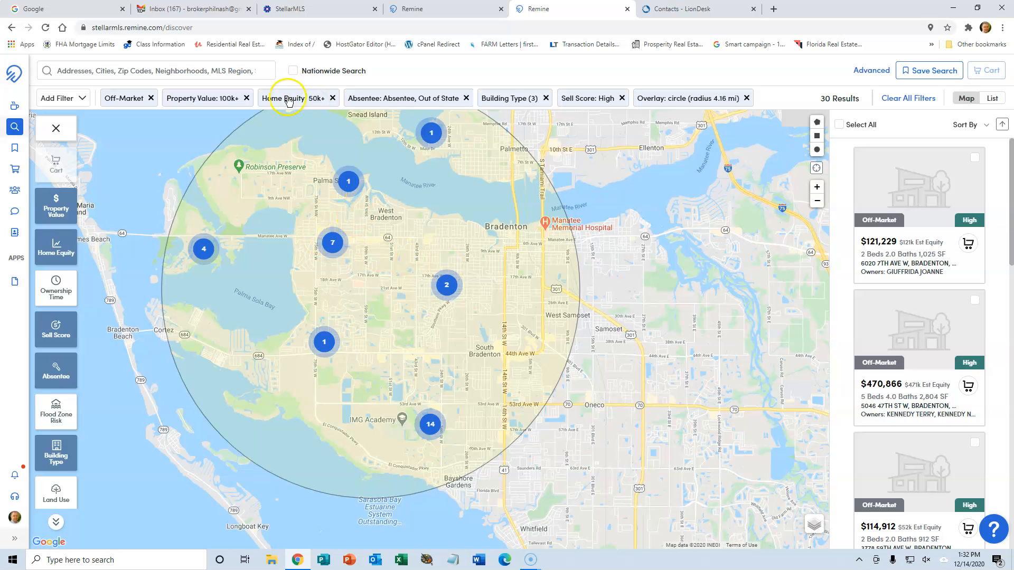
Review the active filter chips for the 30-result circle search.
{"action": "left_click", "coordinate": [151, 100]}
{"action": "left_click", "coordinate": [423, 102]}
{"action": "left_click", "coordinate": [601, 101]}
Save the current search under the name '12-14-2020-OOS-HI'.
{"action": "left_click", "coordinate": [937, 72]}
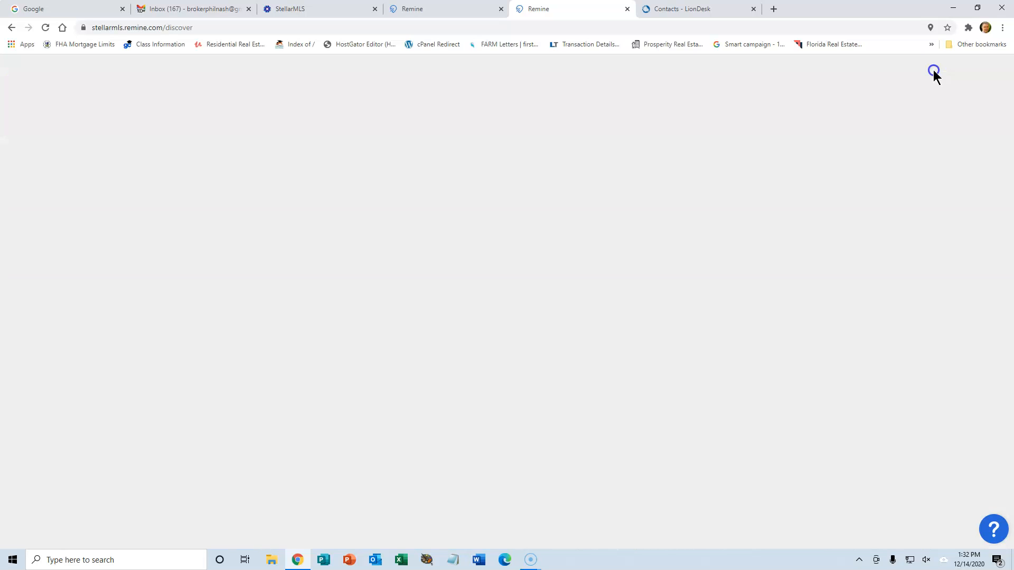
{"action": "left_click", "coordinate": [465, 174]}
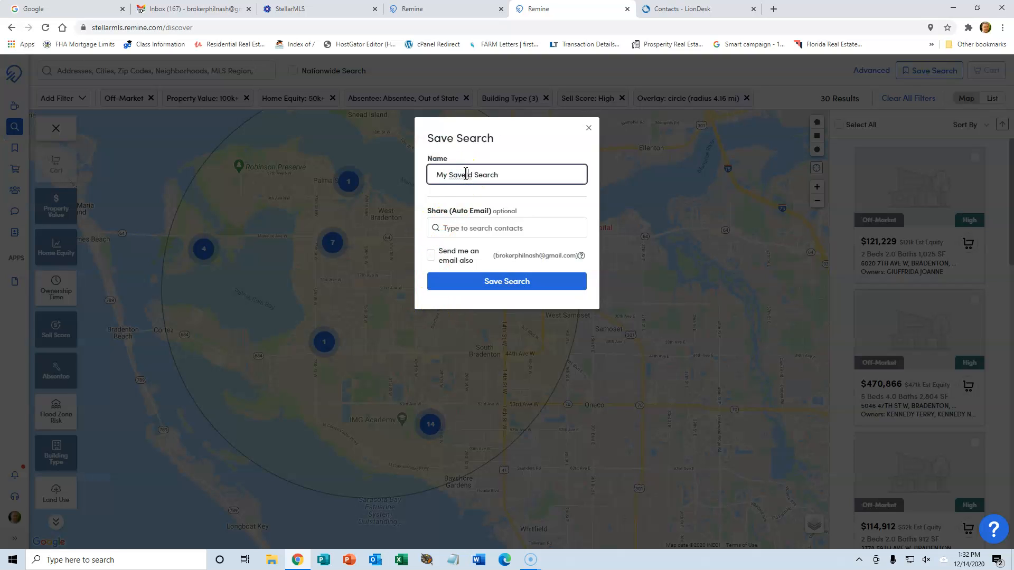
{"action": "type", "text": "-14-2020"}
{"action": "key", "text": "BackSpace"}
{"action": "key", "text": "BackSpace"}
{"action": "key", "text": "BackSpace"}
{"action": "key", "text": "BackSpace"}
{"action": "key", "text": "BackSpace"}
{"action": "key", "text": "BackSpace"}
{"action": "key", "text": "BackSpace"}
{"action": "key", "text": "BackSpace"}
{"action": "key", "text": "BackSpace"}
{"action": "key", "text": "BackSpace"}
{"action": "key", "text": "BackSpace"}
{"action": "key", "text": "BackSpace"}
{"action": "key", "text": "BackSpace"}
{"action": "key", "text": "BackSpace"}
{"action": "key", "text": "BackSpace"}
{"action": "key", "text": "BackSpace"}
{"action": "left_click", "coordinate": [467, 177]}
{"action": "left_click_drag", "start_coordinate": [467, 177], "coordinate": [414, 182]}
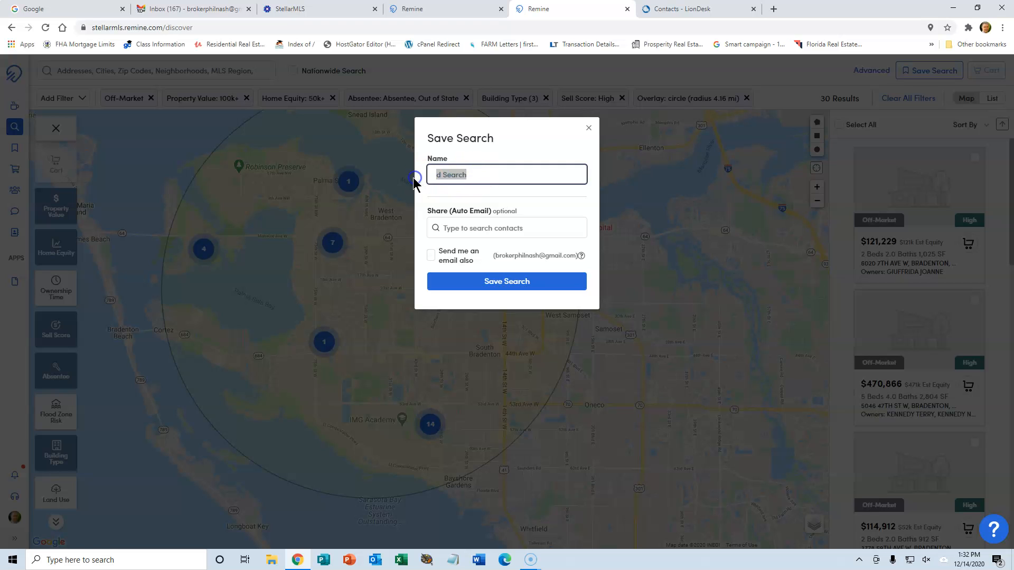
{"action": "type", "text": "12-"}
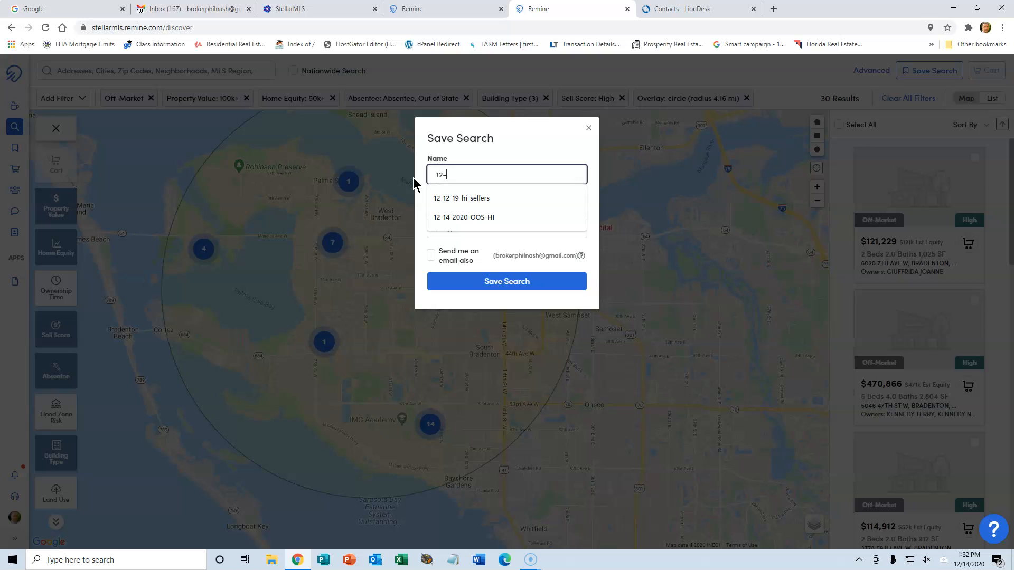
{"action": "type", "text": "14"}
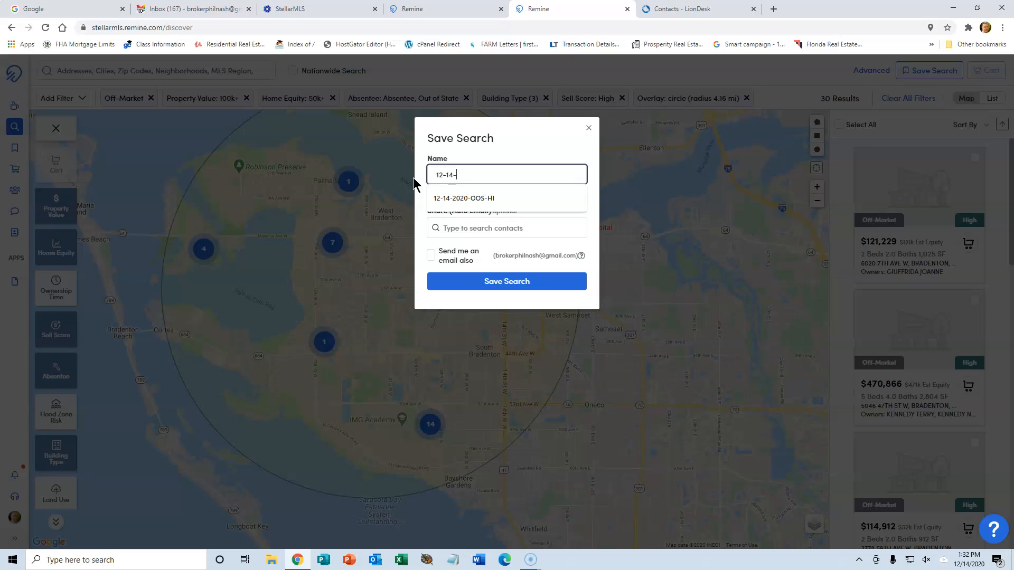
{"action": "type", "text": "-20200"}
{"action": "key", "text": "BackSpace"}
{"action": "type", "text": "-OOS-HI"}
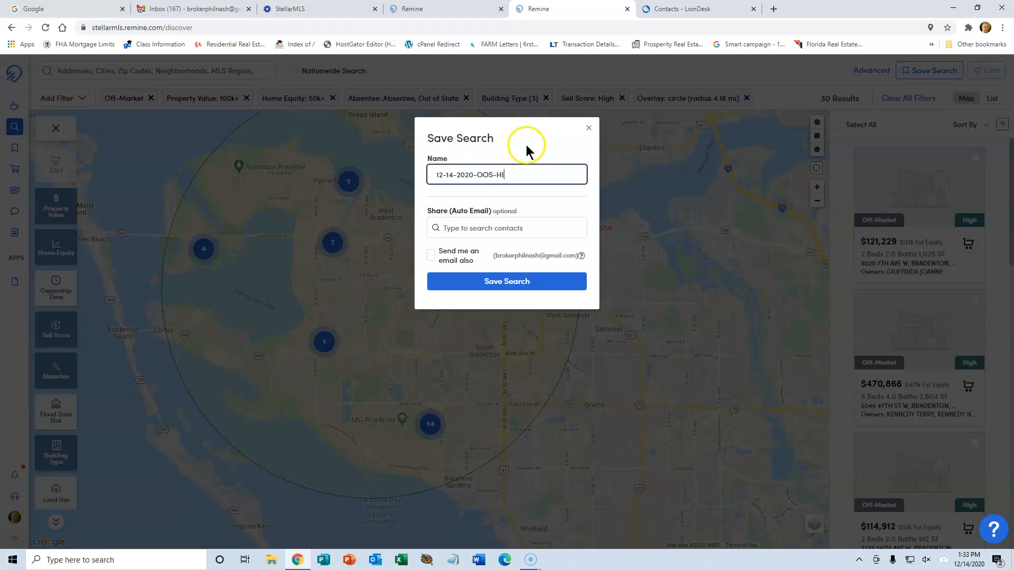
{"action": "left_click", "coordinate": [487, 282]}
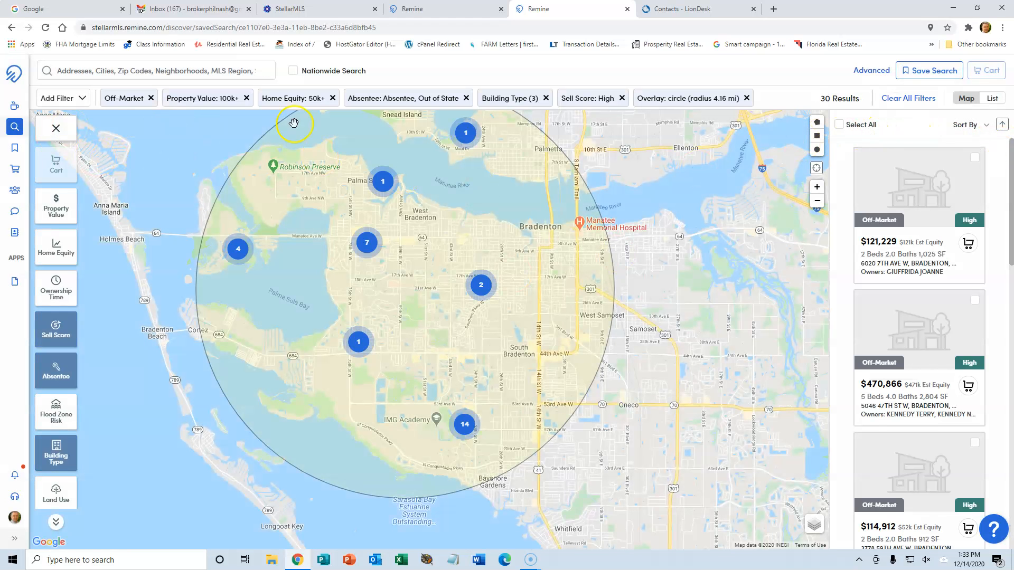
Select all 30 properties and add them to a new cart named '12-14-2020-OOS-HI'.
{"action": "left_click", "coordinate": [839, 126]}
{"action": "left_click", "coordinate": [990, 100]}
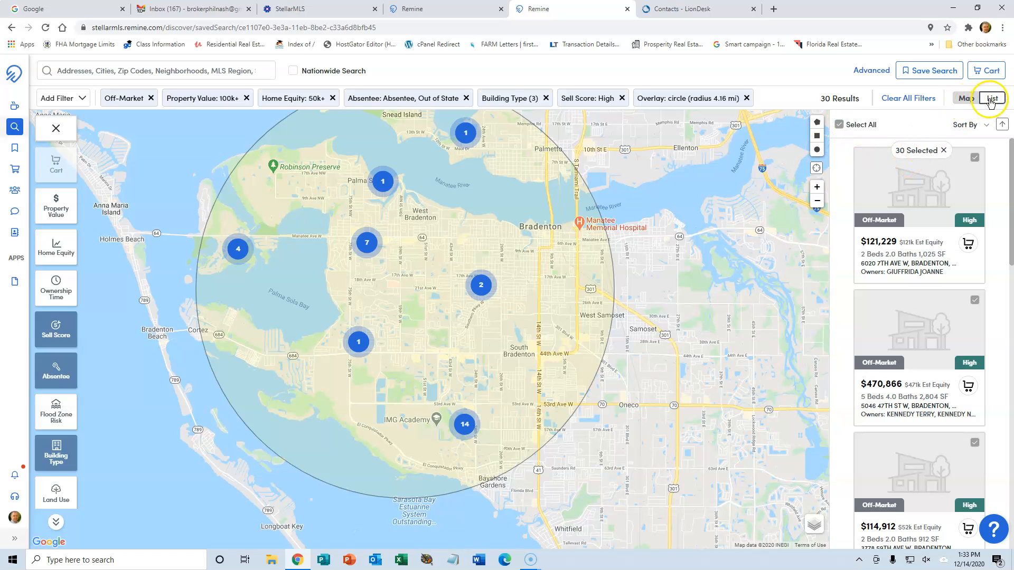
{"action": "left_click", "coordinate": [986, 70]}
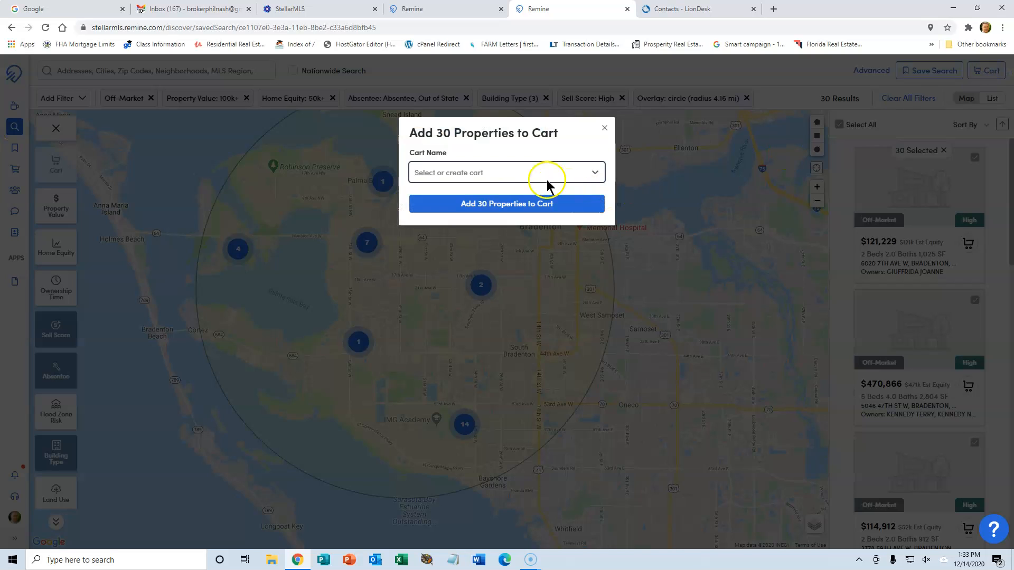
{"action": "left_click", "coordinate": [514, 172]}
{"action": "type", "text": "1"}
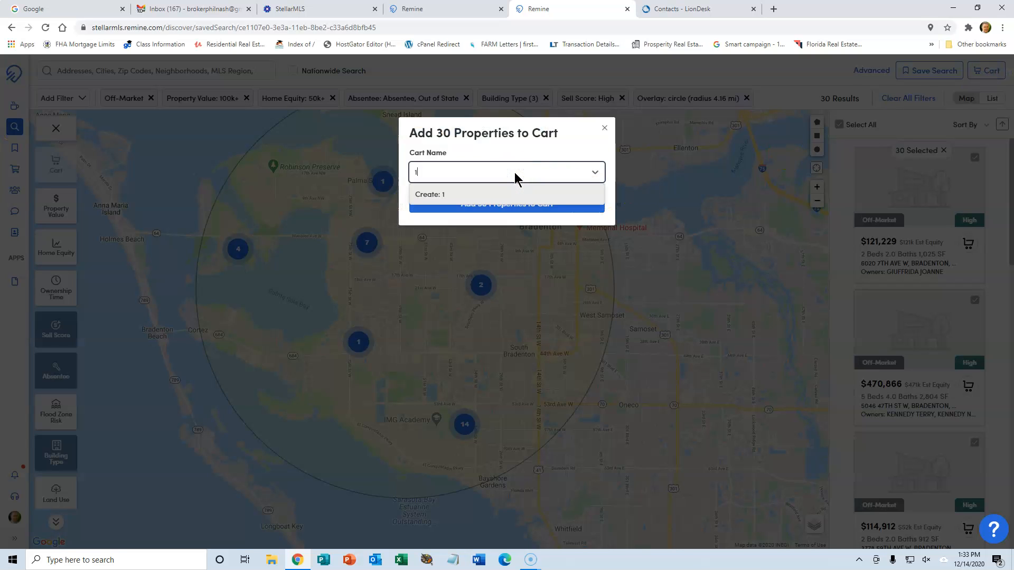
{"action": "type", "text": "2-14-2020-OOS-HI"}
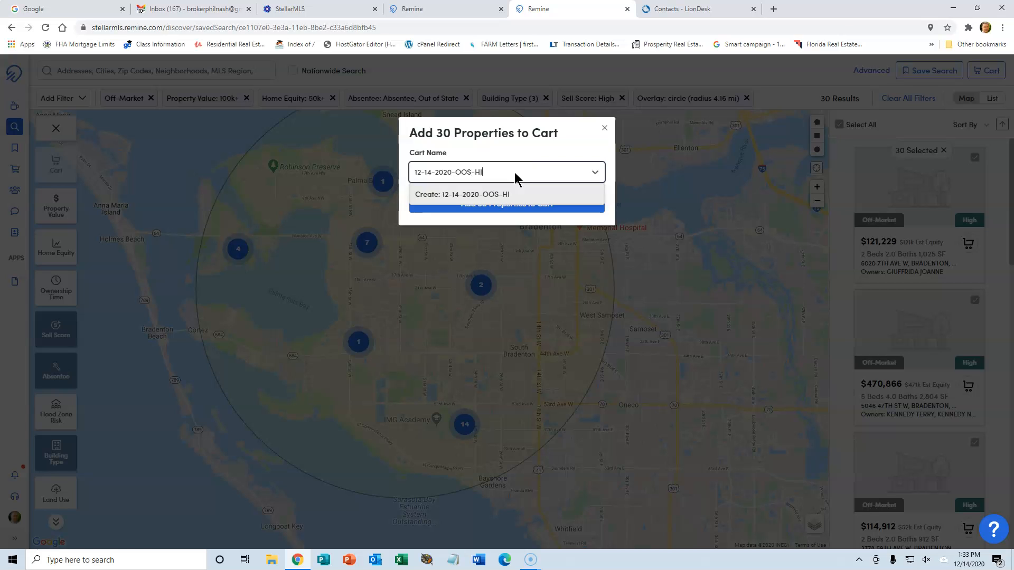
{"action": "left_click", "coordinate": [469, 200]}
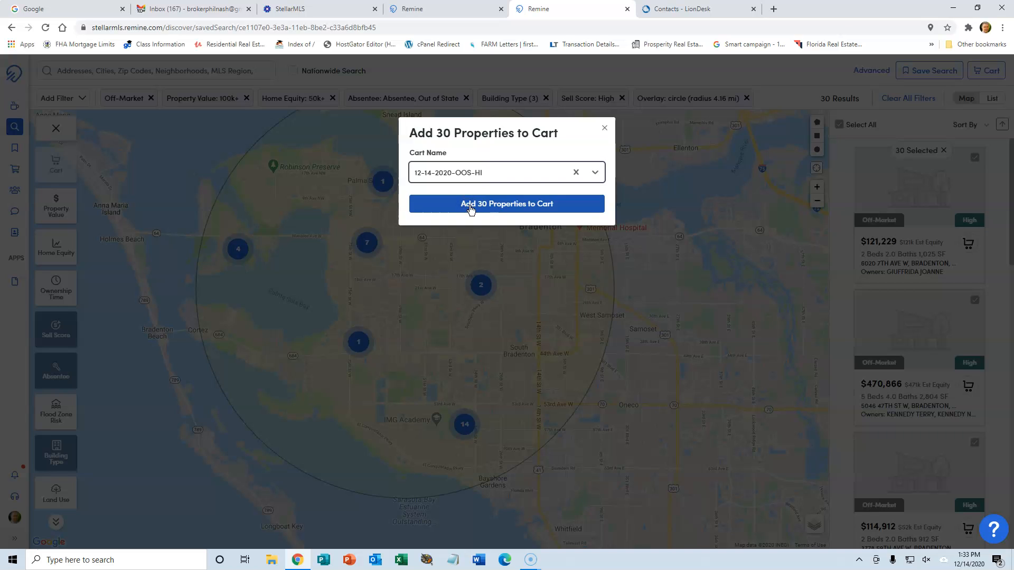
{"action": "left_click", "coordinate": [471, 206]}
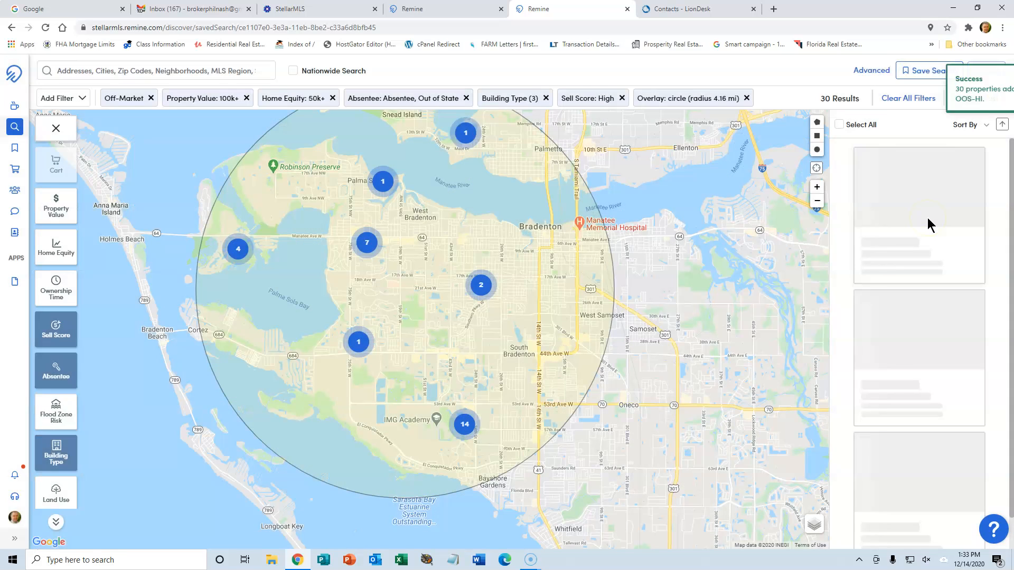